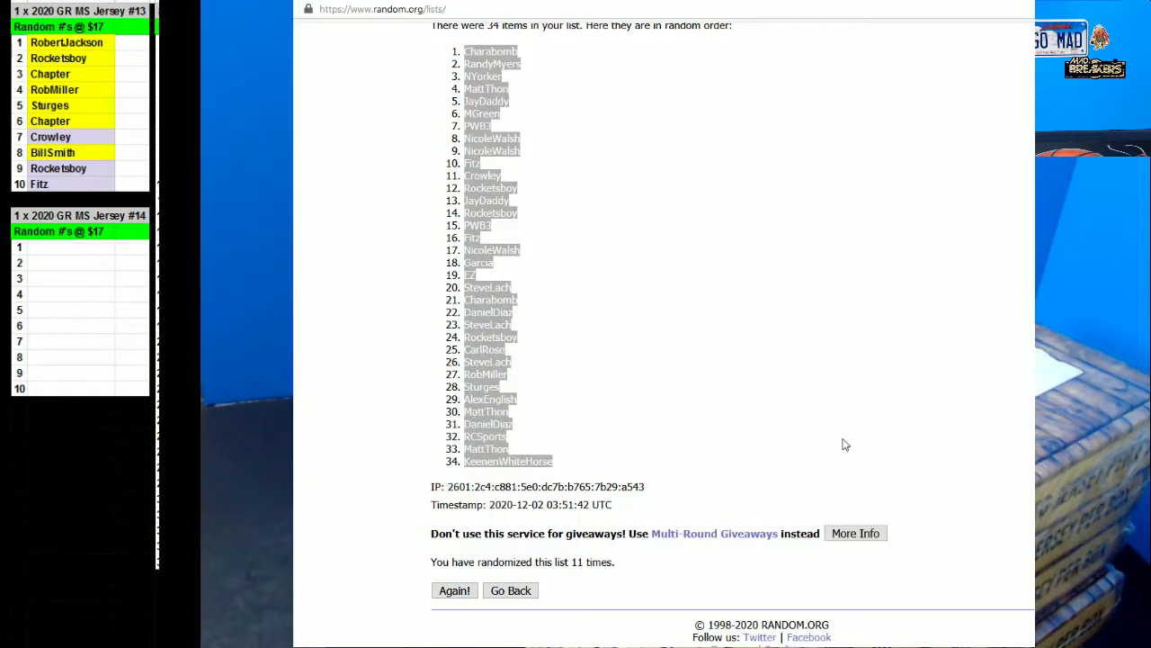
Step: Copy the ten Jersey #13 names and load the two-dice roller page
left_click_drag(54, 43, 88, 185)
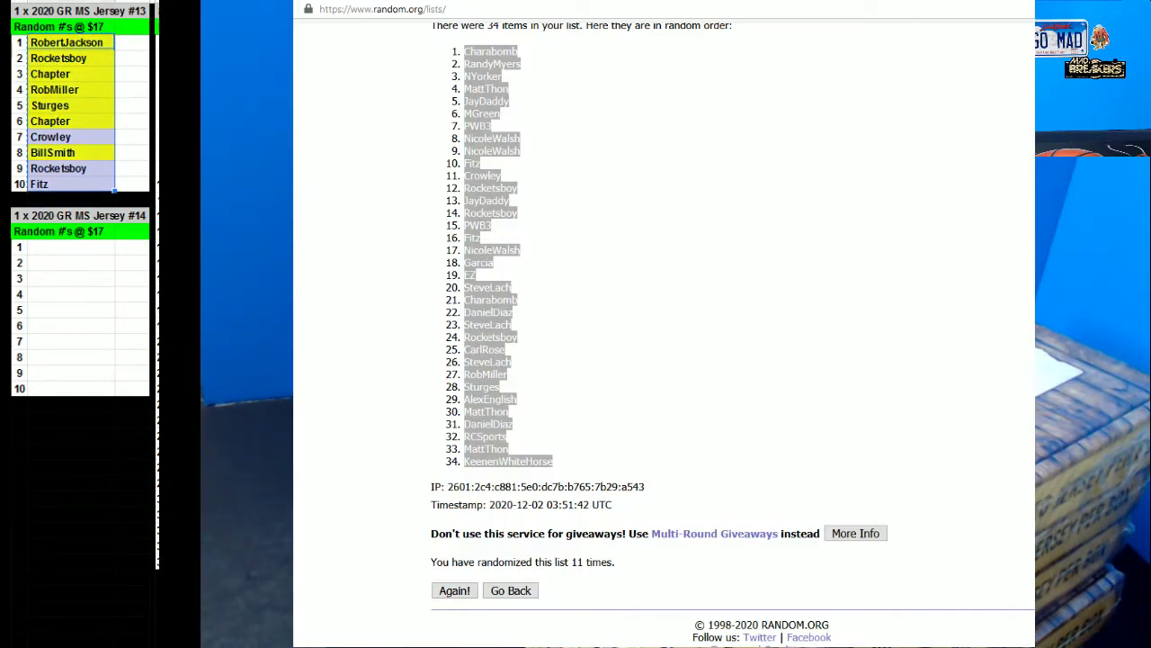
left_click(455, 9)
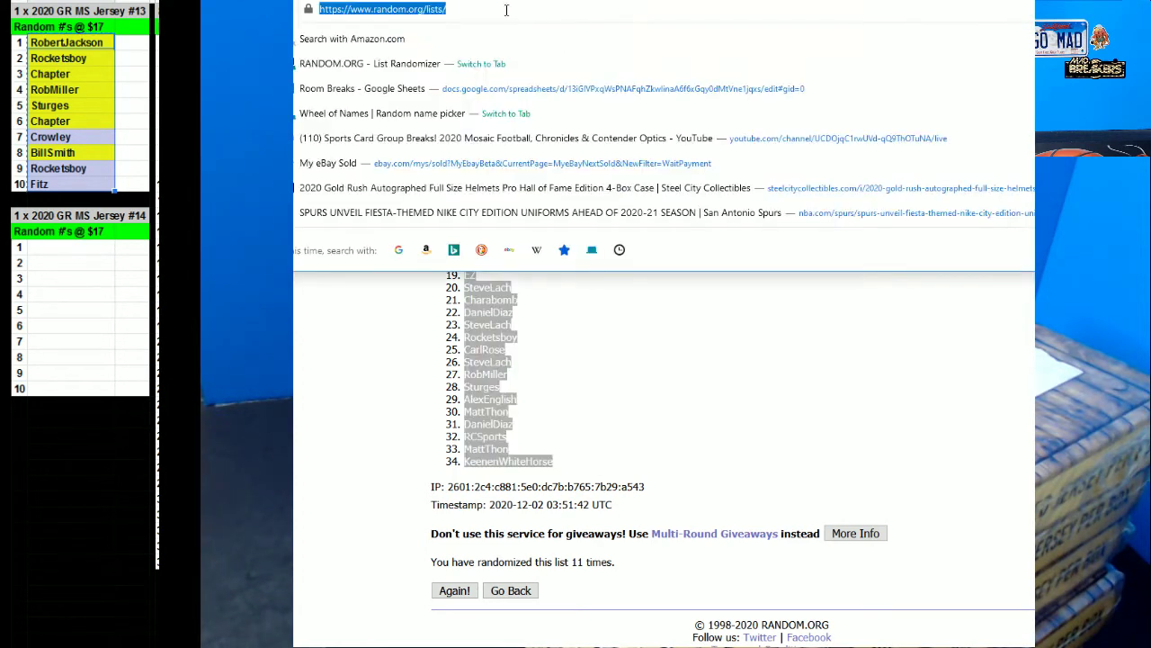
key("Escape")
key("alt+Left")
key("ctrl+l")
type("random.org/dice/?num=2")
key("Return")
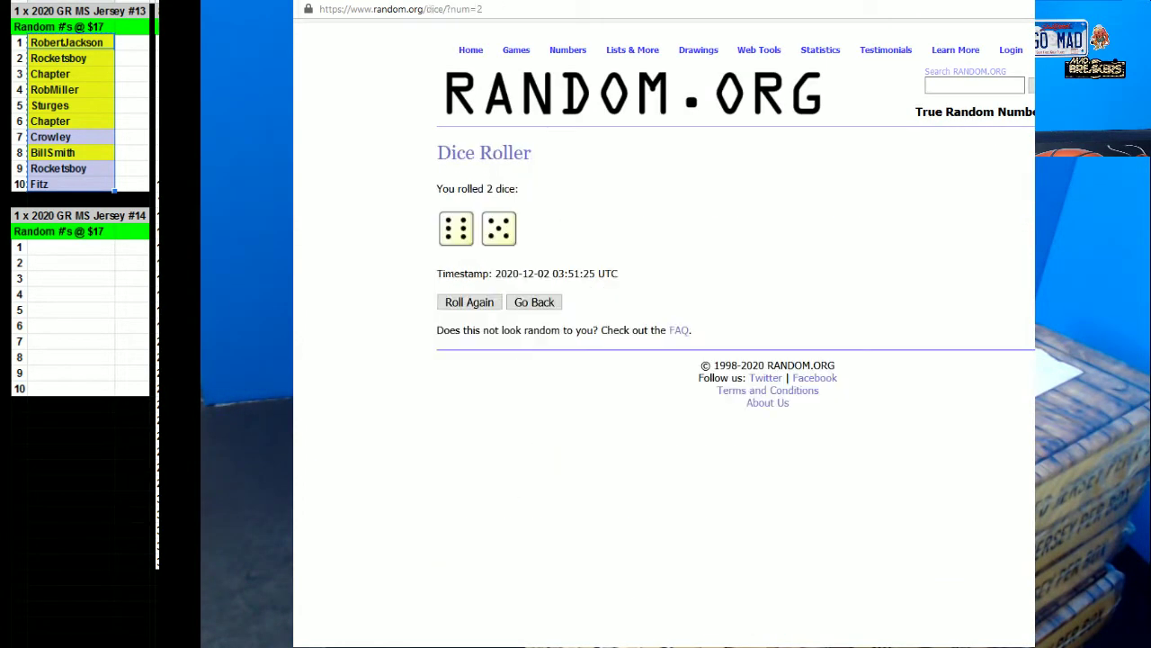
Step: Roll two dice, getting 1 and 3, then return to the List Randomizer
left_click(534, 302)
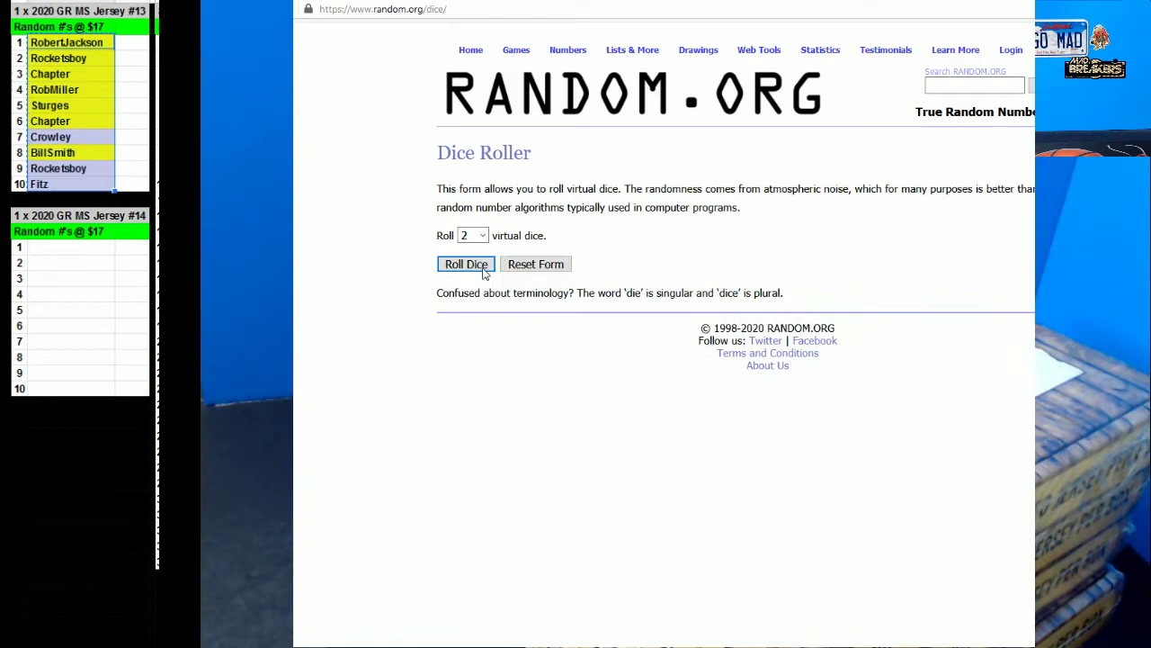
key("Return")
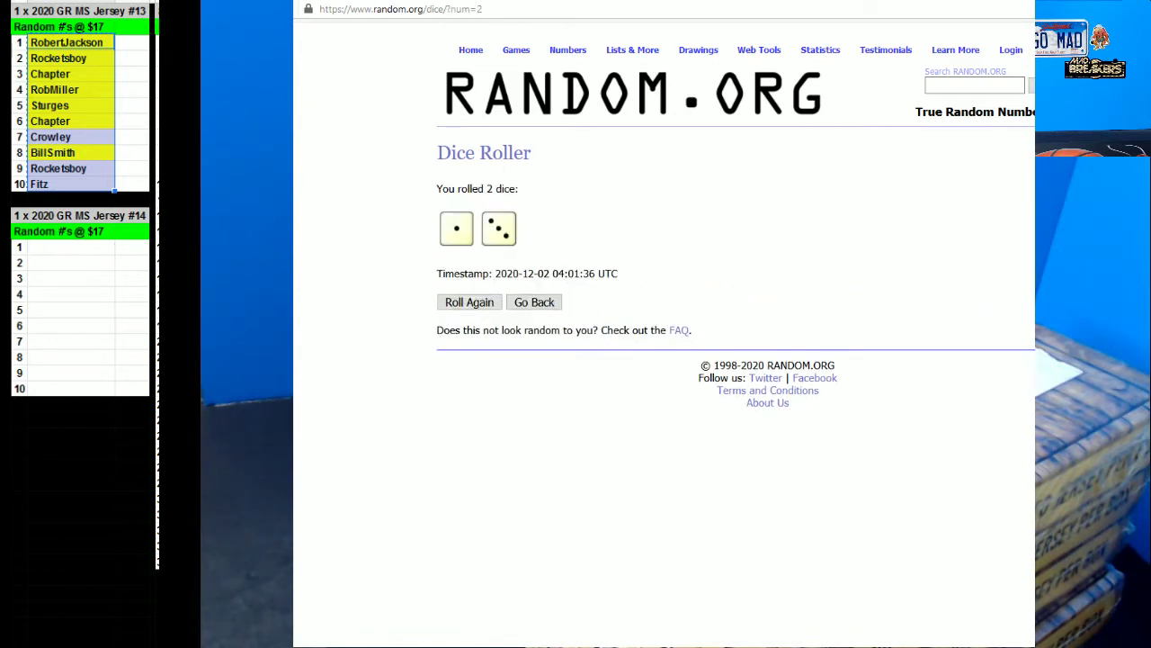
key("alt+Left")
Step: Shuffle the ten names until the count shows 4 times
left_click(470, 551)
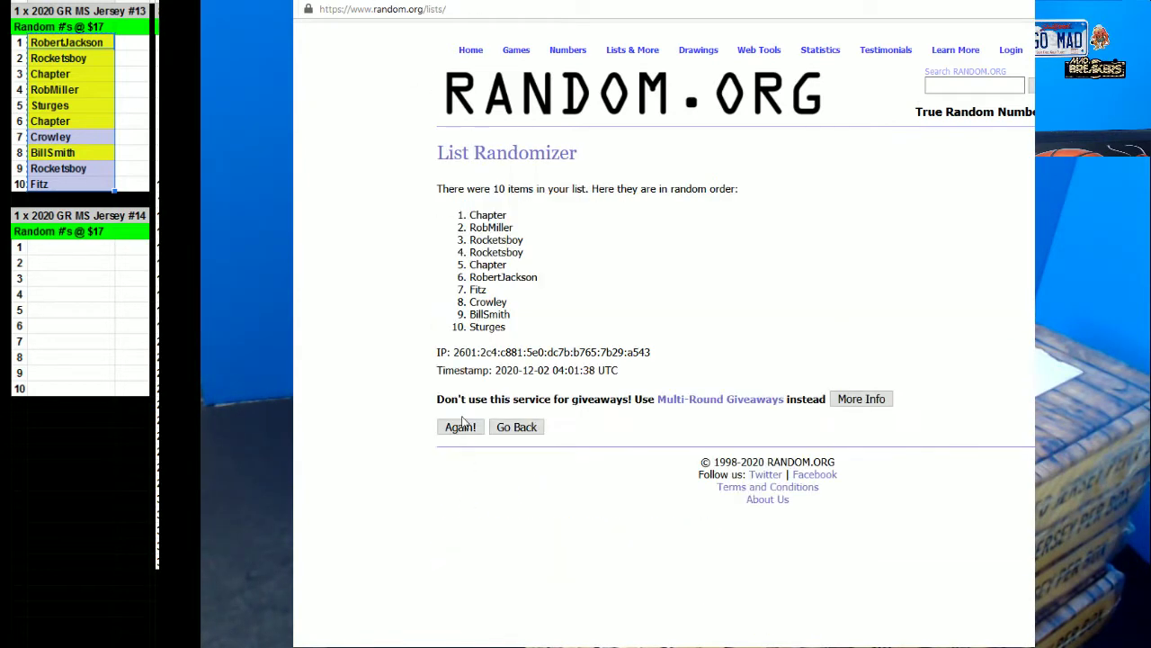
left_click(464, 436)
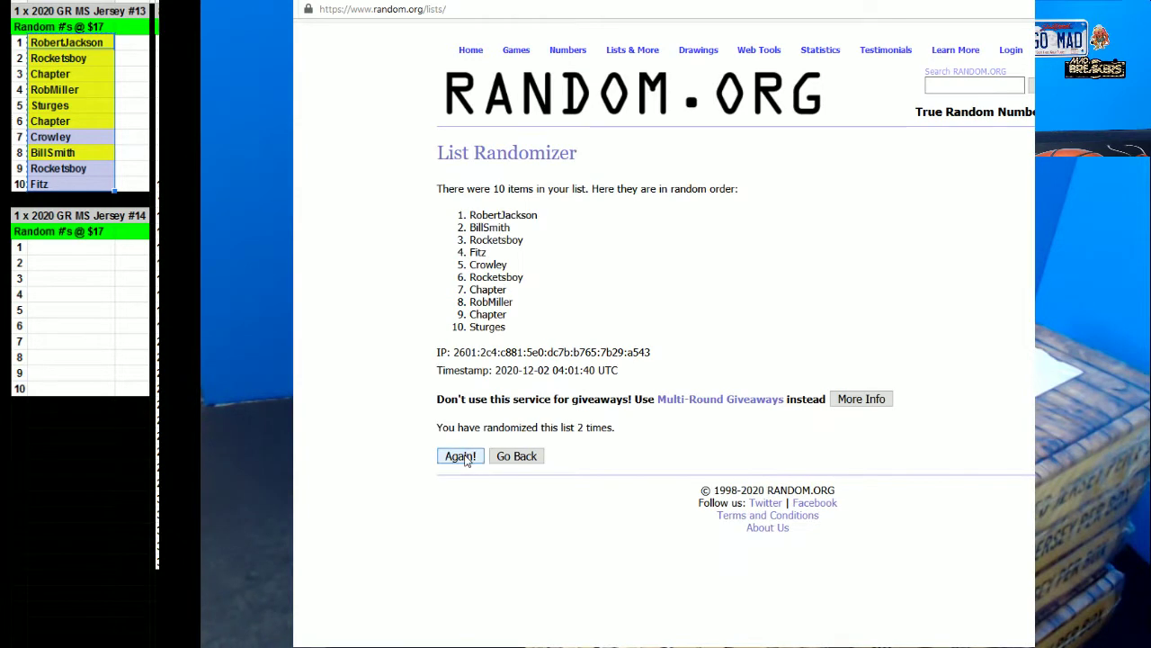
left_click(465, 459)
key("Return")
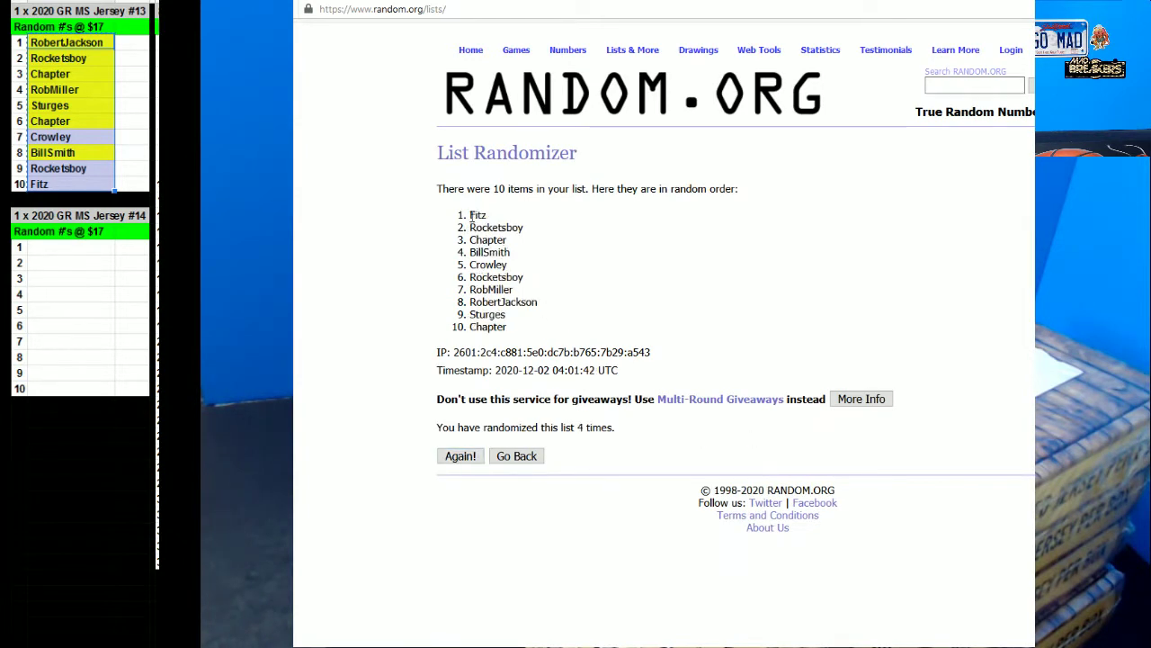
Step: Copy the shuffled names into the Jersey #13 name cells, starting with Fitz
left_click_drag(469, 214, 562, 382)
key("ctrl+c")
key("alt+Tab")
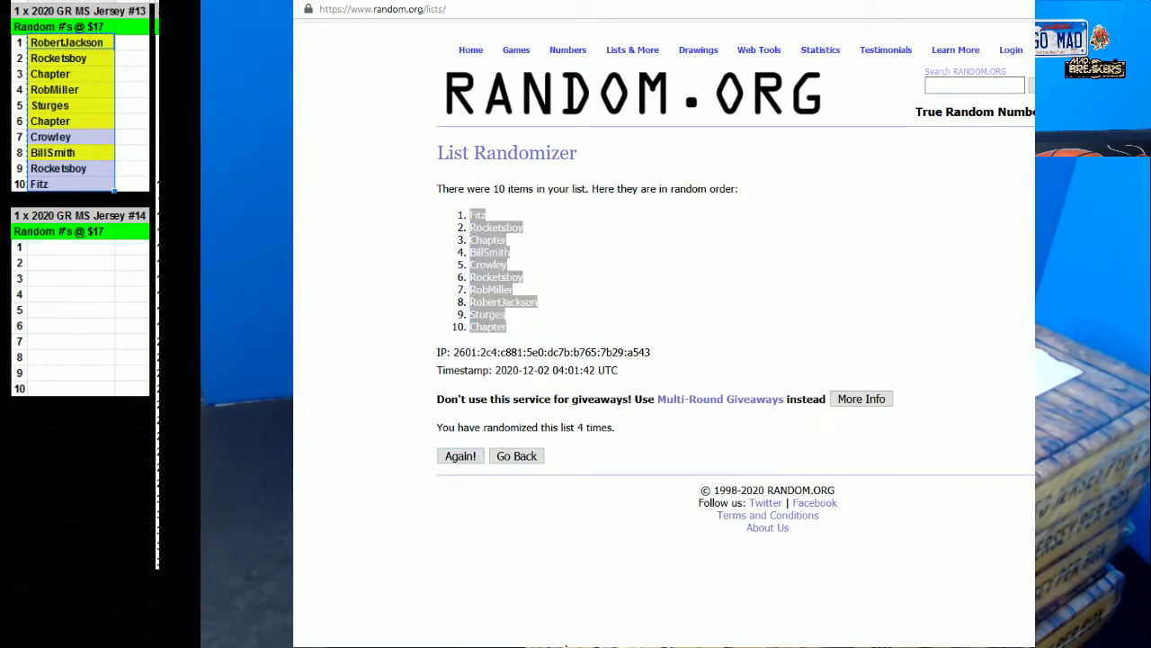
left_click(54, 43)
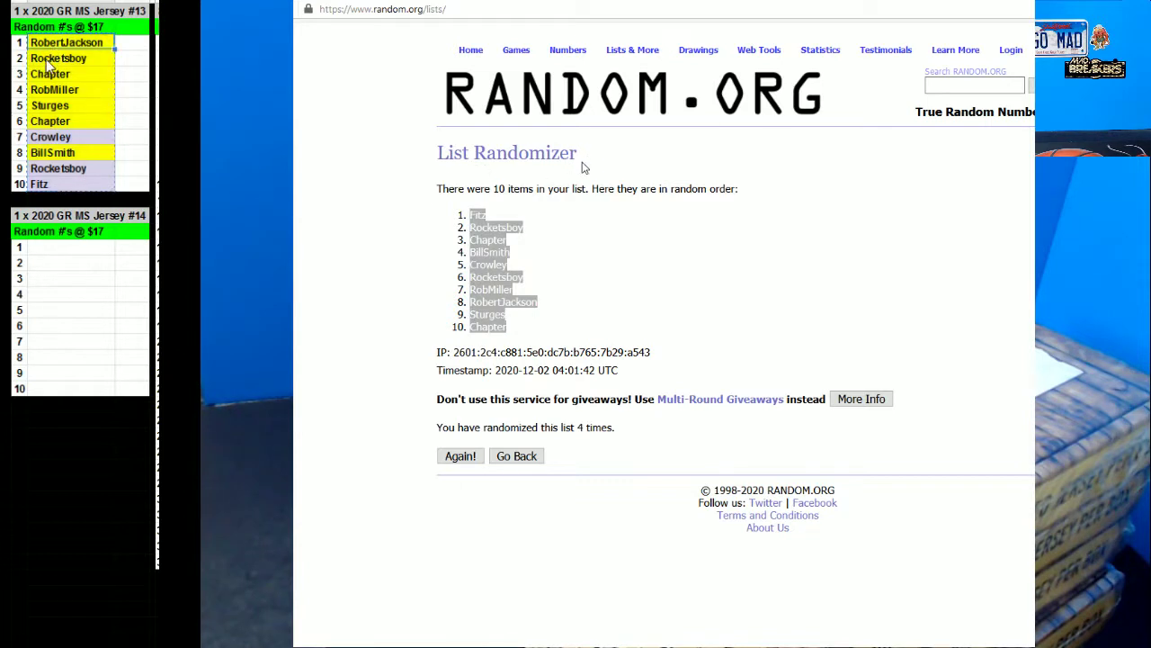
key("ctrl+v")
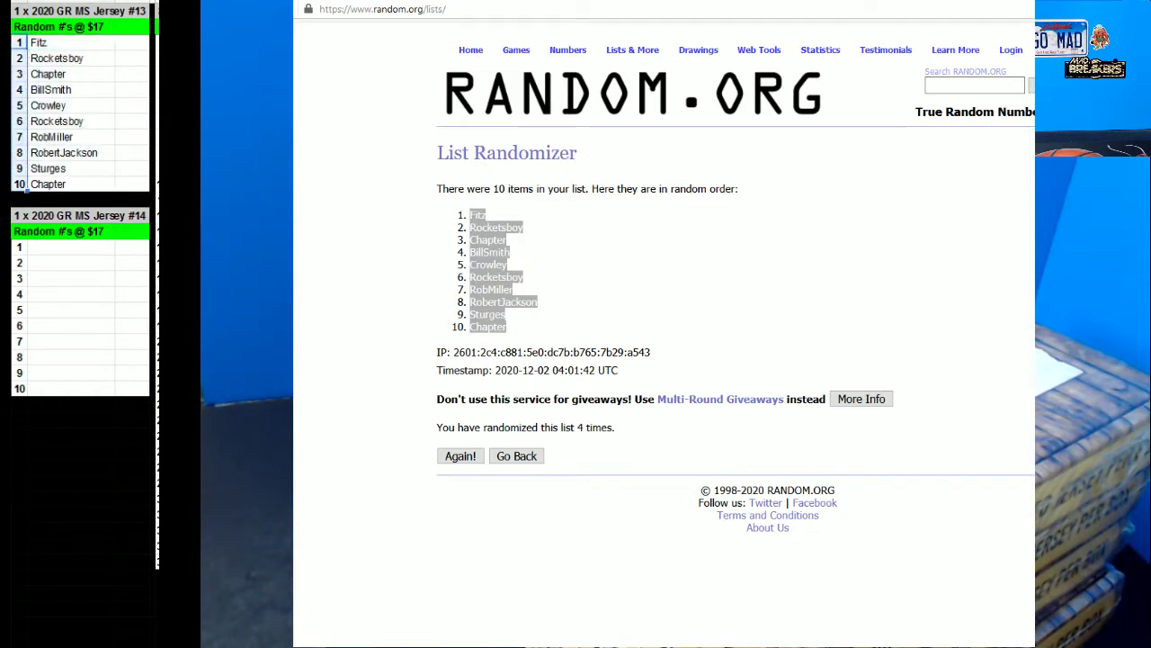
Step: Open a fresh List Randomizer for the numbers 1 to 10
key("ctrl+Tab")
left_click(466, 8)
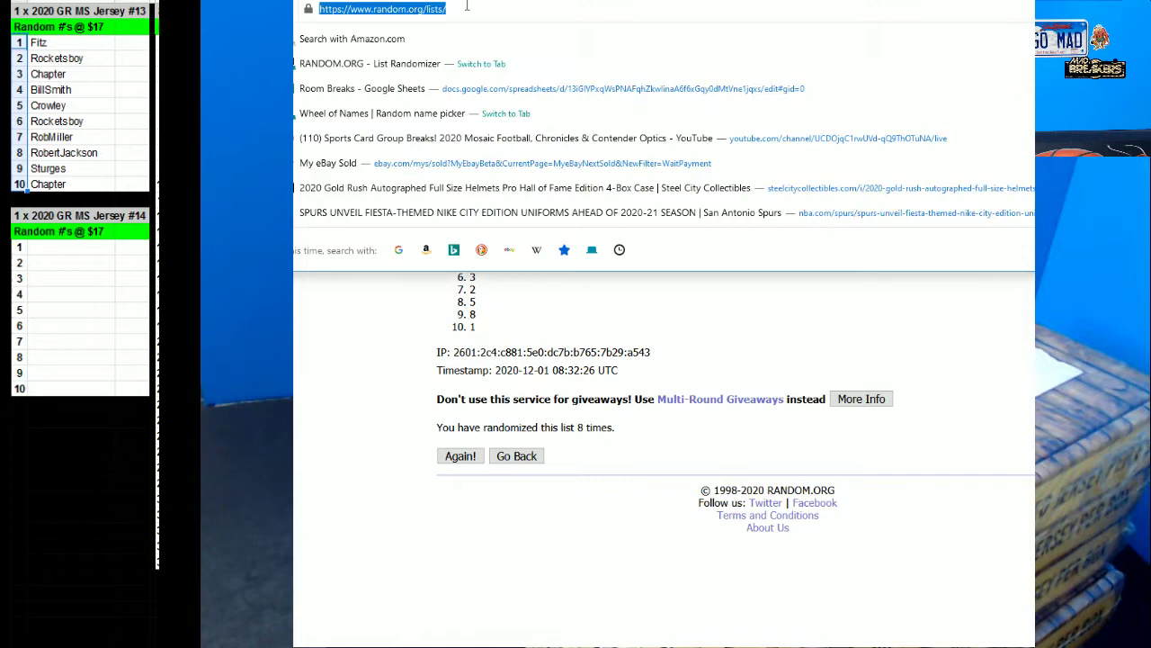
key("Return")
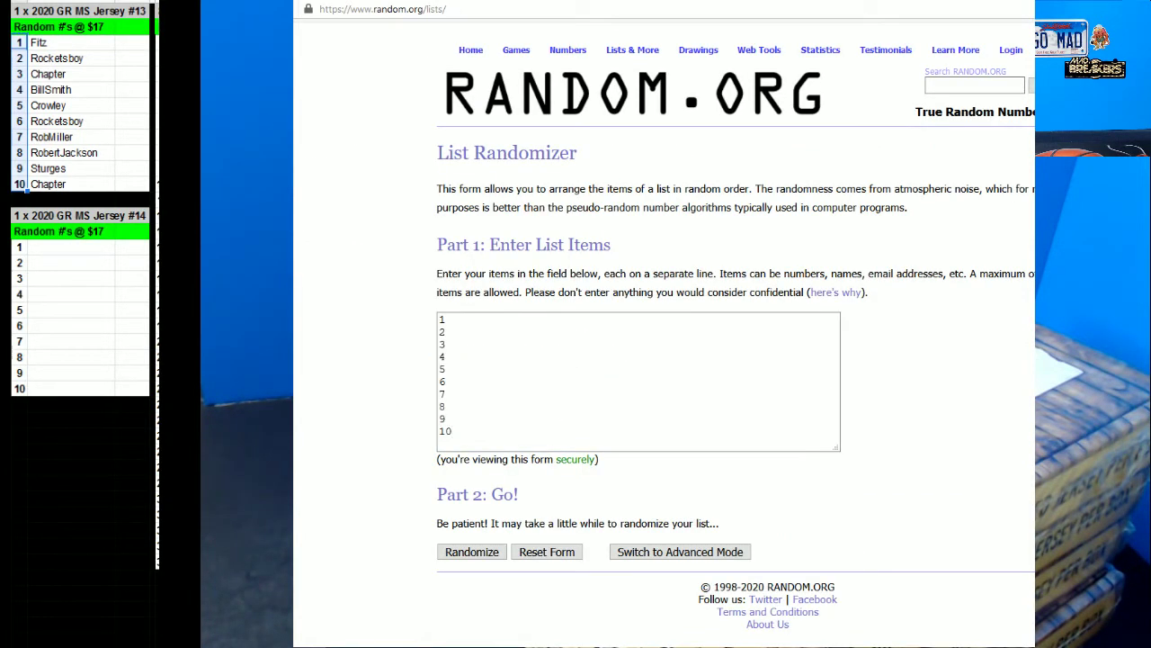
key("ctrl+Tab")
key("ctrl+Tab")
key("ctrl+Tab")
Step: Shuffle the numbers 1–10 four times
left_click(471, 551)
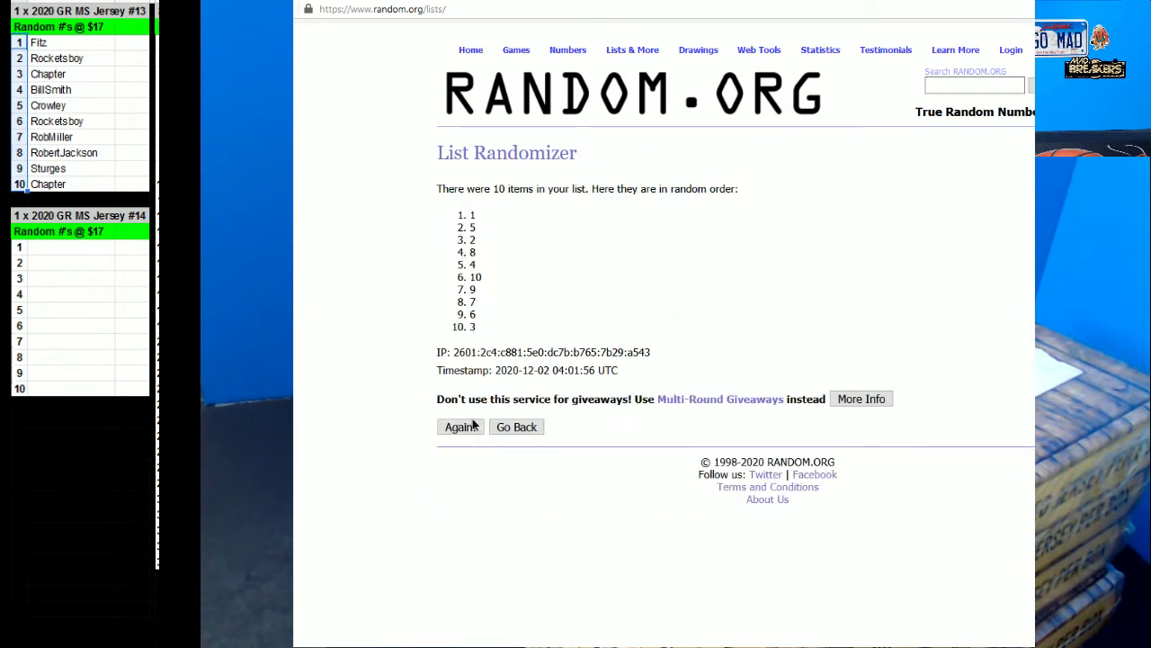
left_click(461, 426)
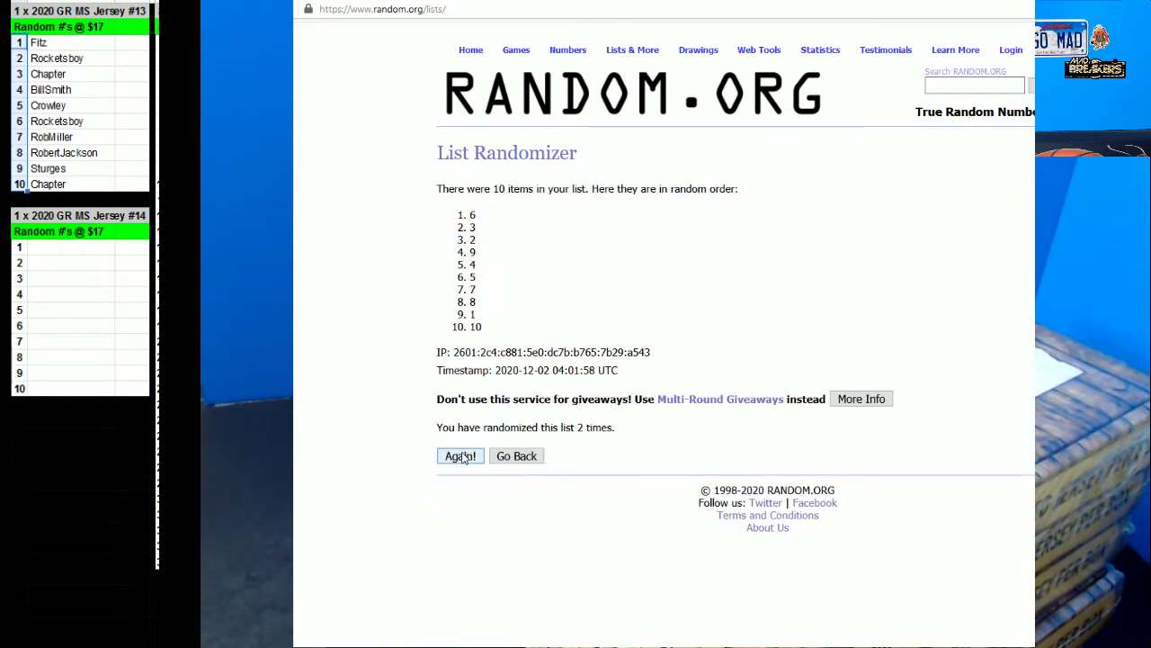
left_click(464, 459)
key("Return")
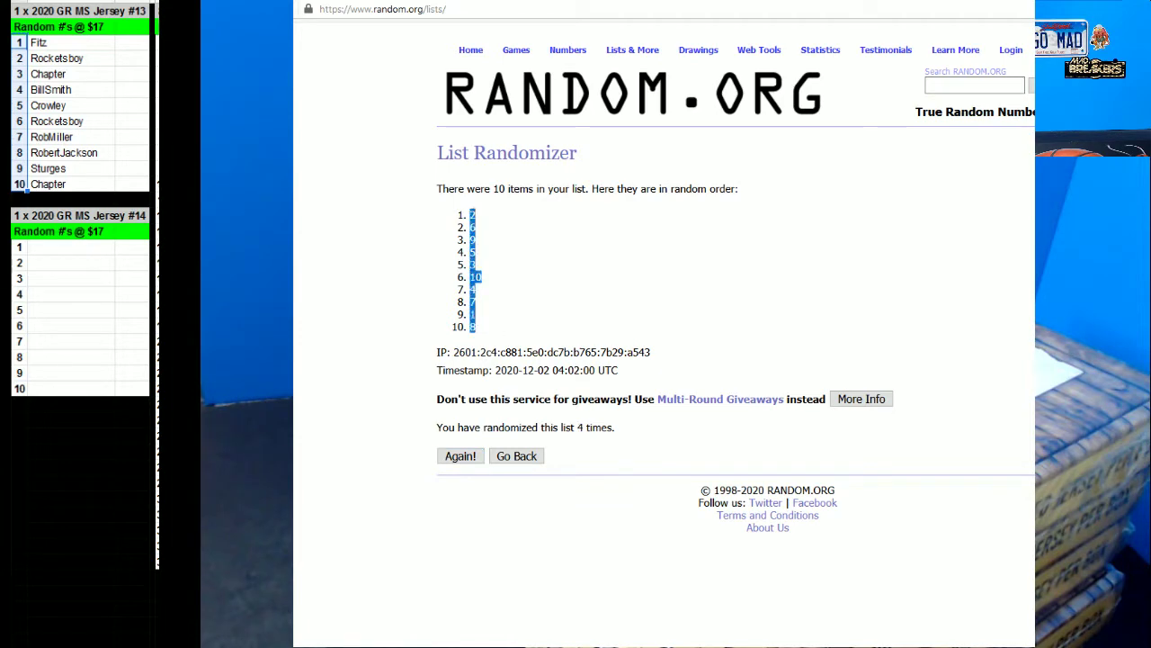
Step: Paste the shuffled numbers into the column beside the names, starting beside Fitz
key("alt+Tab")
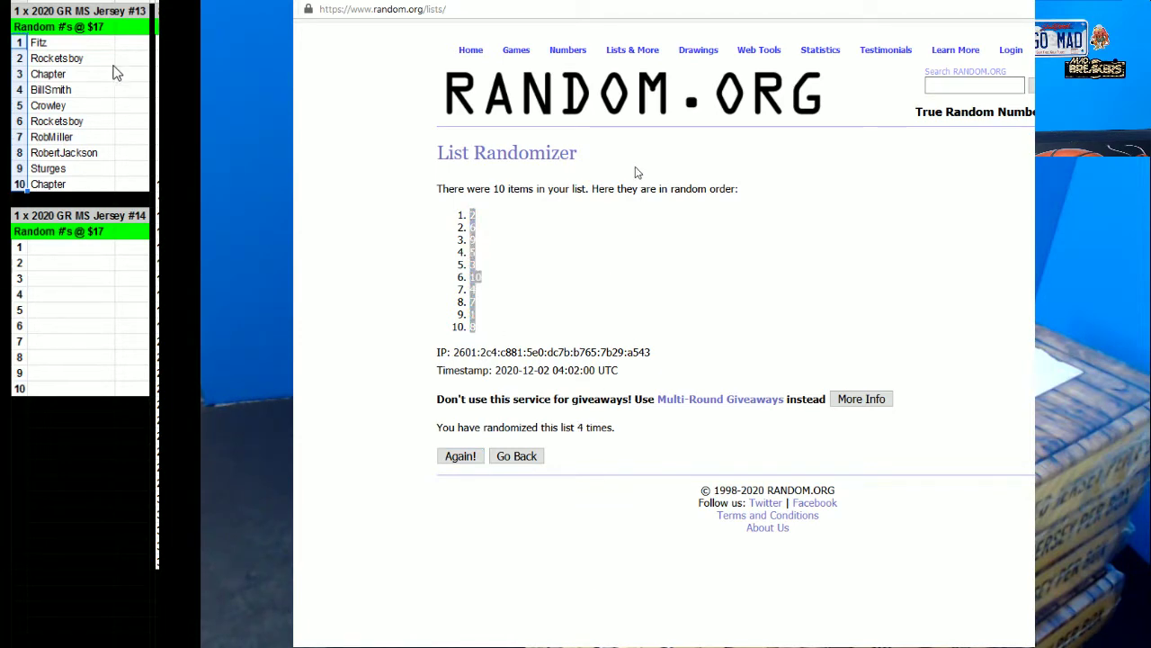
left_click(128, 47)
key("ctrl+v")
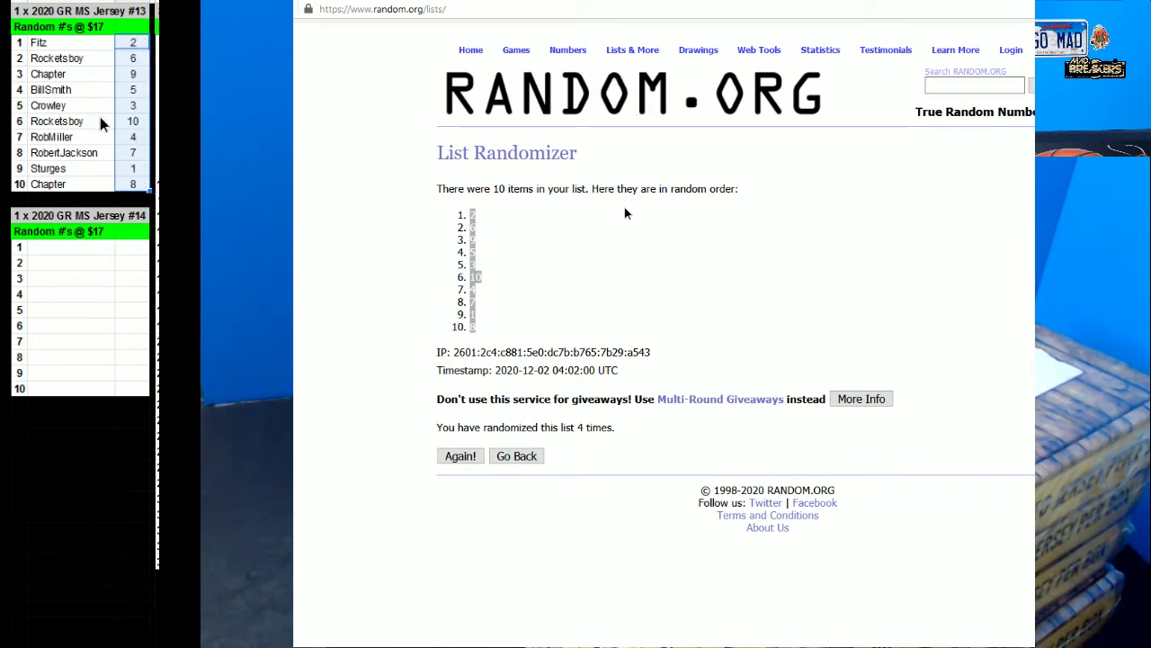
Step: Sort Jersey #13 rows by number ascending, Sturges at 1 through Rocketsboy at 10
key("ctrl+Home")
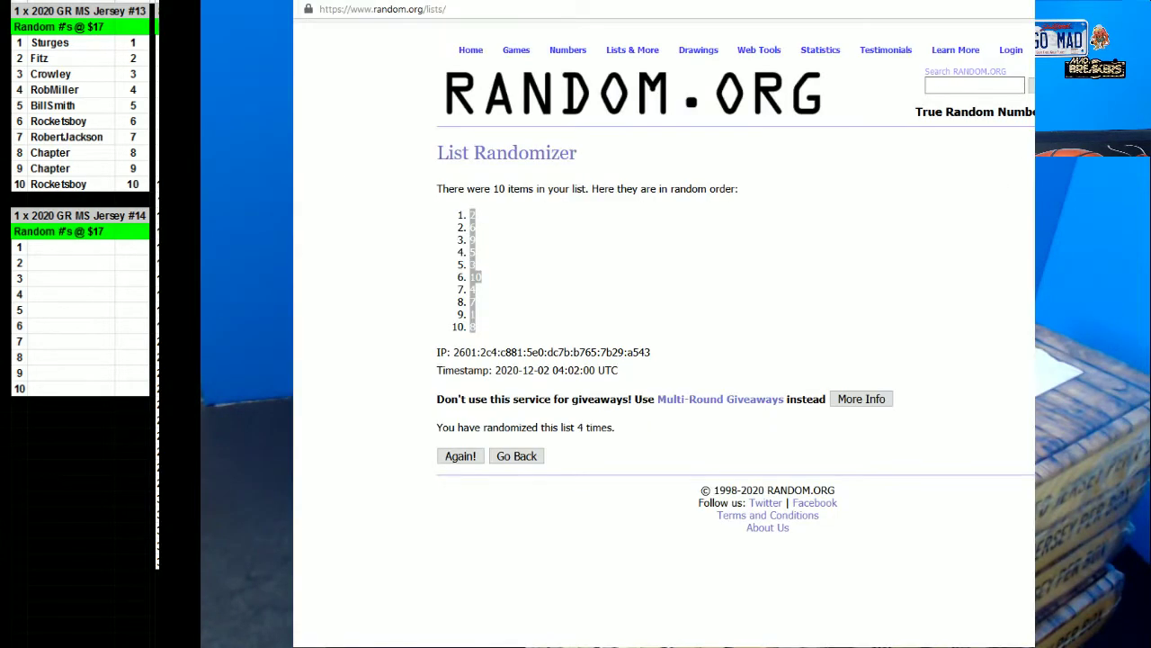
Step: Reload the List Randomizer and enter the numbers 1 to 6
left_click(584, 9)
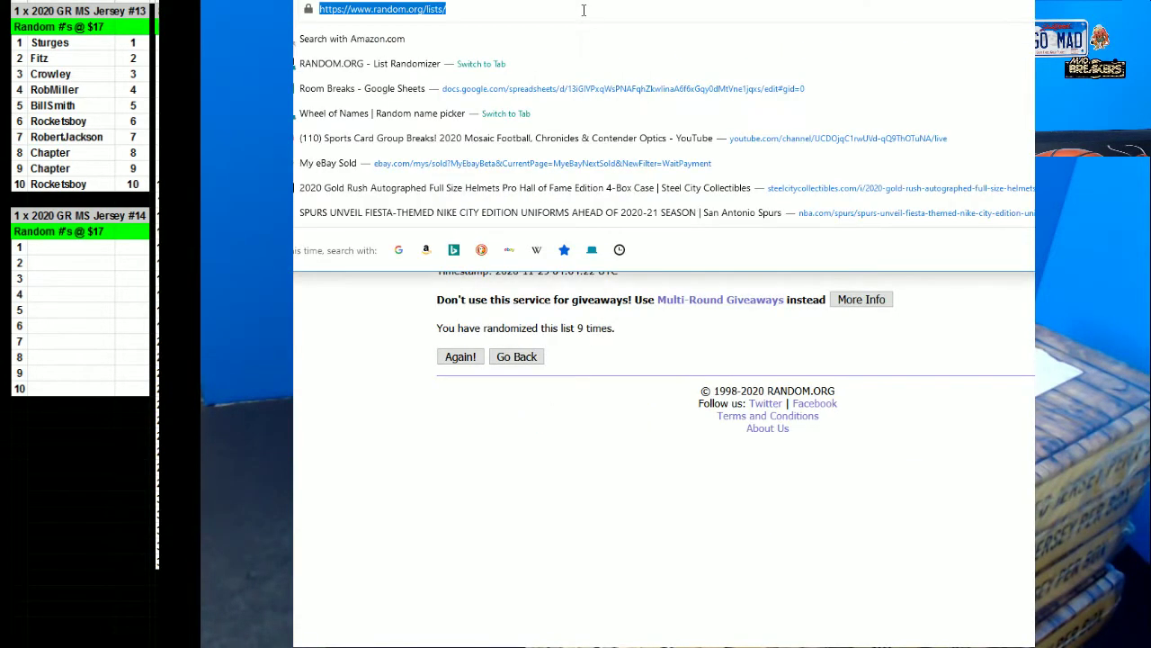
key("Return")
left_click(589, 358)
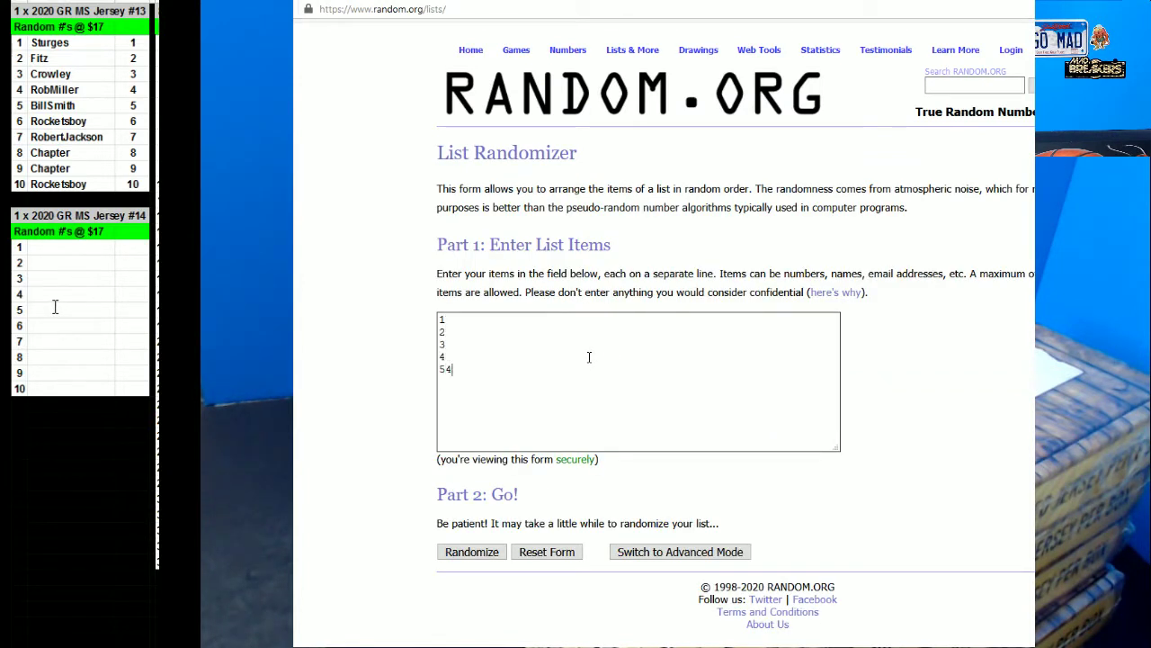
type("5")
left_click(616, 416)
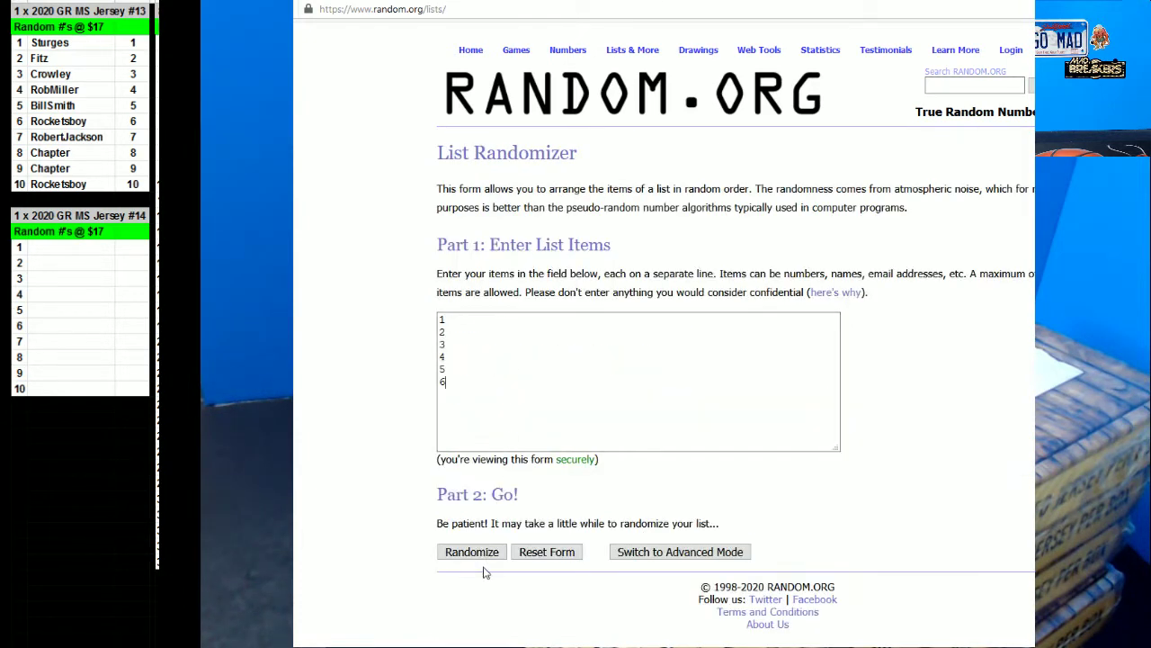
Step: Shuffle the 1–6 list four times, ending 3, 1, 5, 4, 2, 6
left_click(472, 552)
left_click(461, 377)
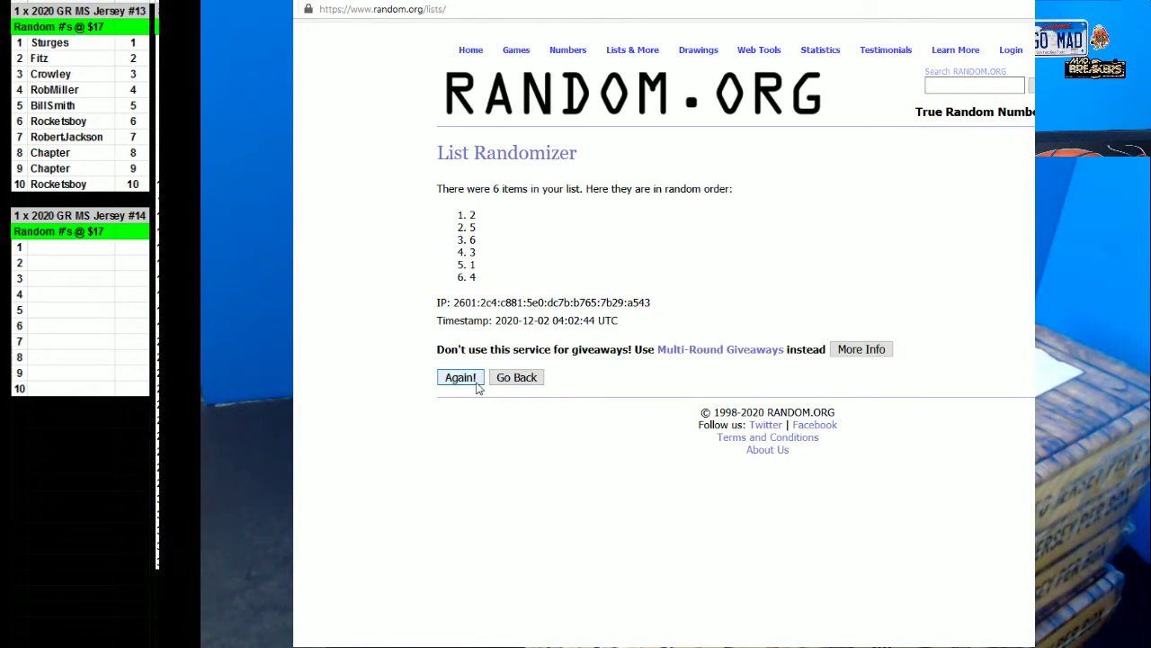
left_click(460, 406)
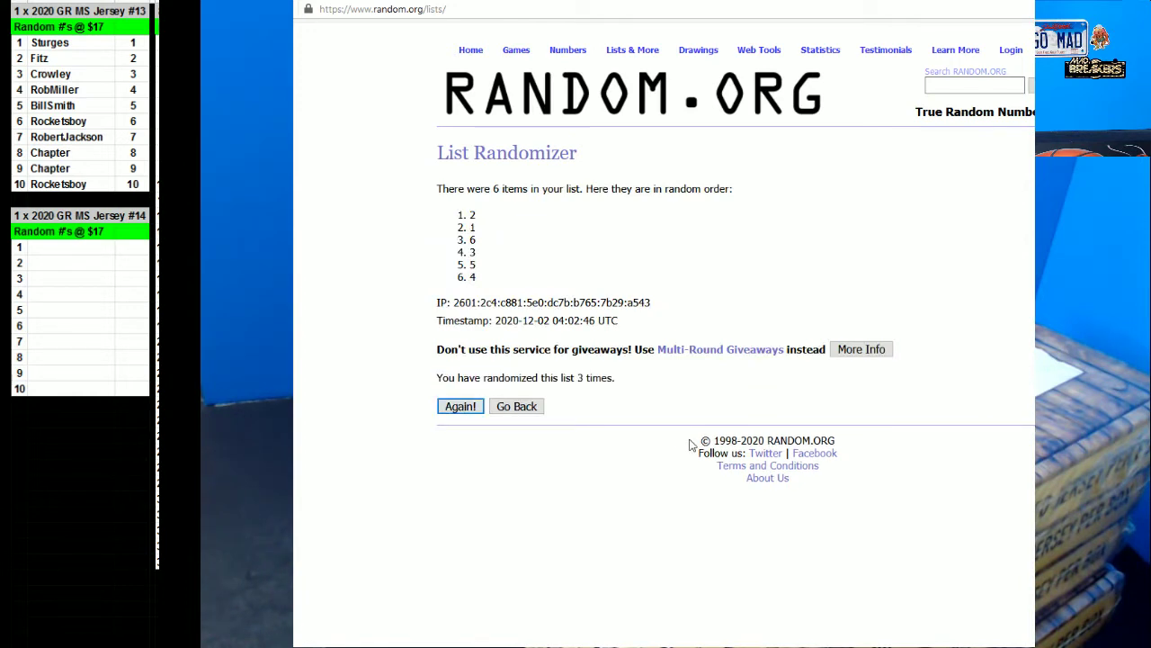
key("Return")
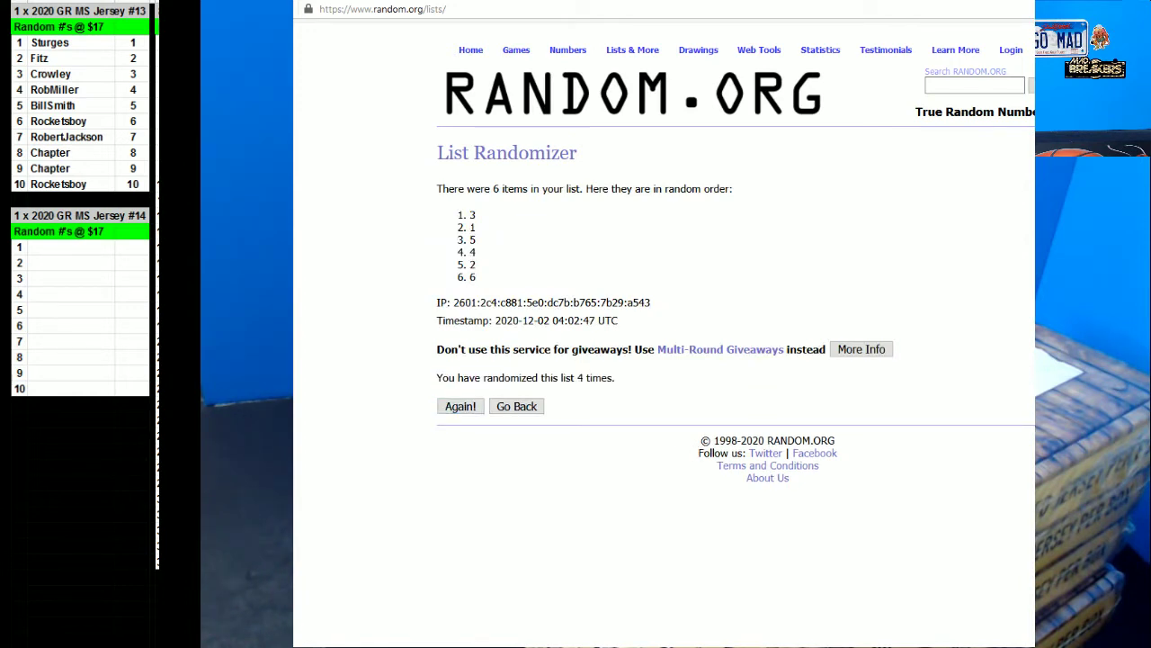